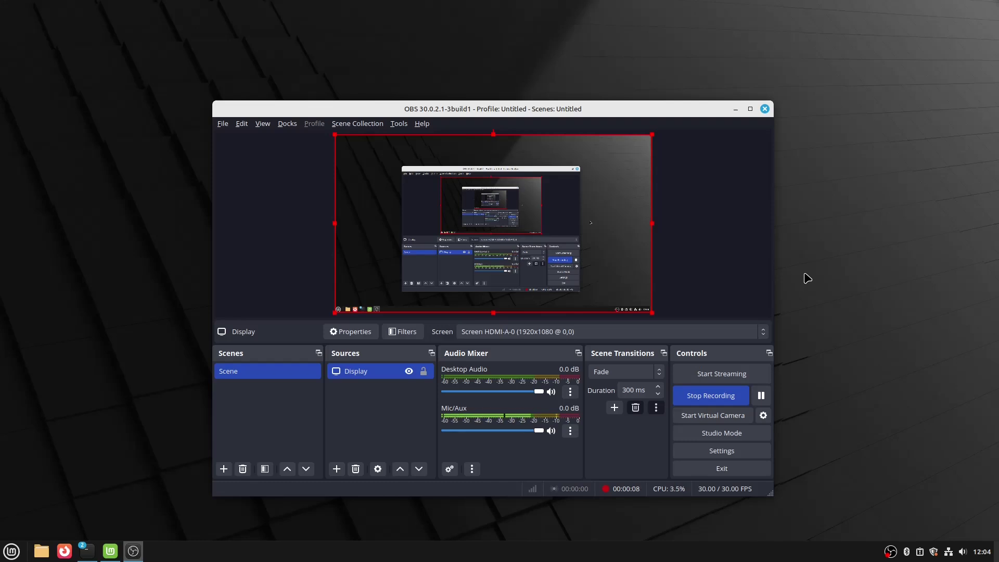
# - Show the neofetch system info and highlight the AMD Ryzen 5 3500 CPU model
pyautogui.moveTo(559, 106); pyautogui.dragTo(568, 83)
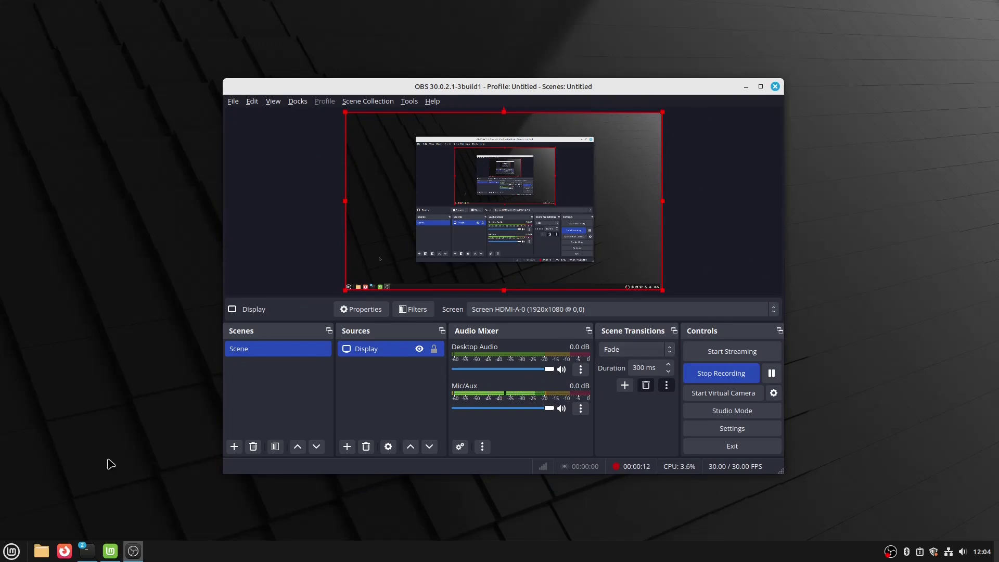
pyautogui.moveTo(87, 551)
pyautogui.click(136, 505)
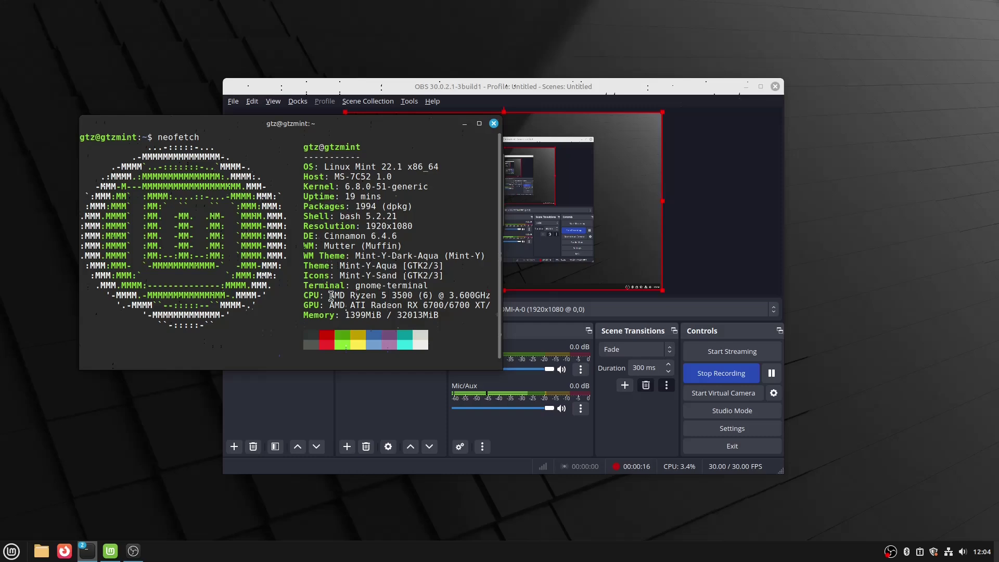
pyautogui.moveTo(329, 297); pyautogui.dragTo(414, 298)
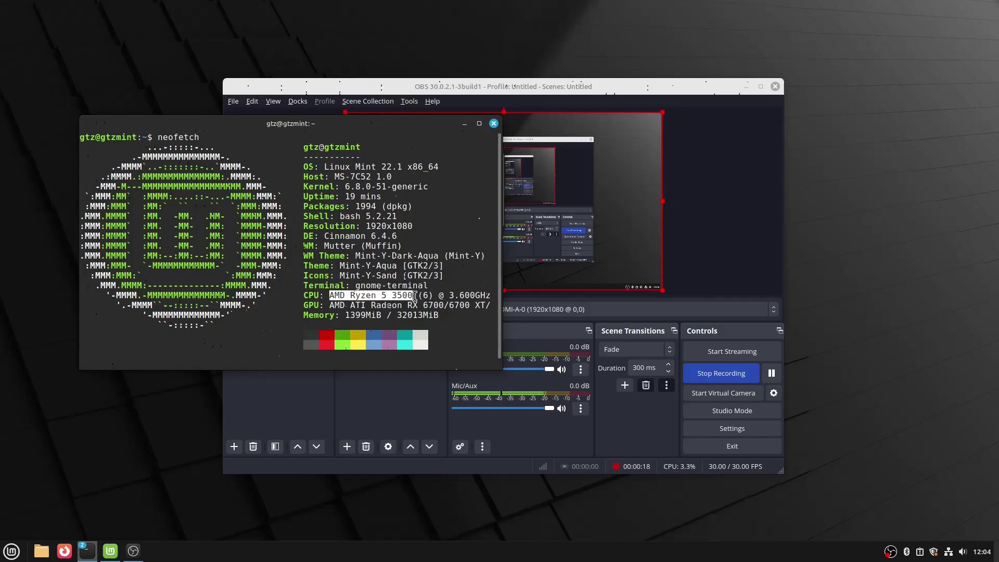
pyautogui.click(464, 123)
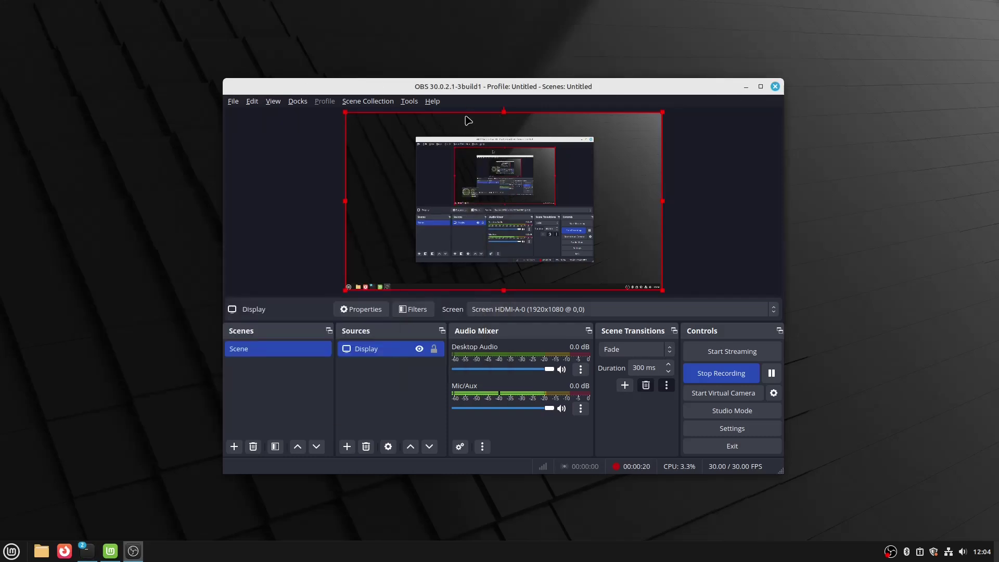
pyautogui.moveTo(469, 87); pyautogui.dragTo(503, 83)
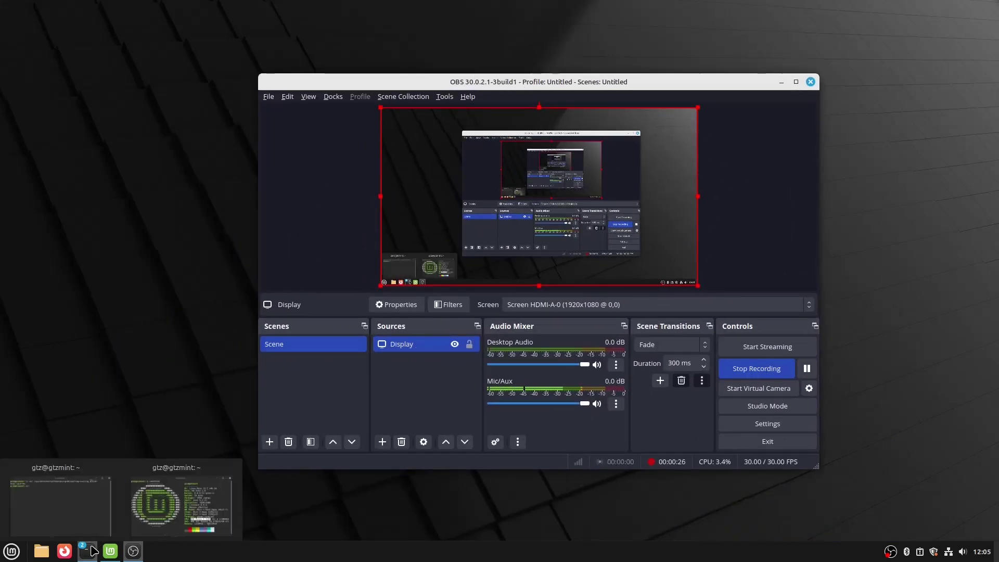
# - Centre the scaling-driver terminal on screen with the OBS and Welcome windows minimized
pyautogui.click(81, 515)
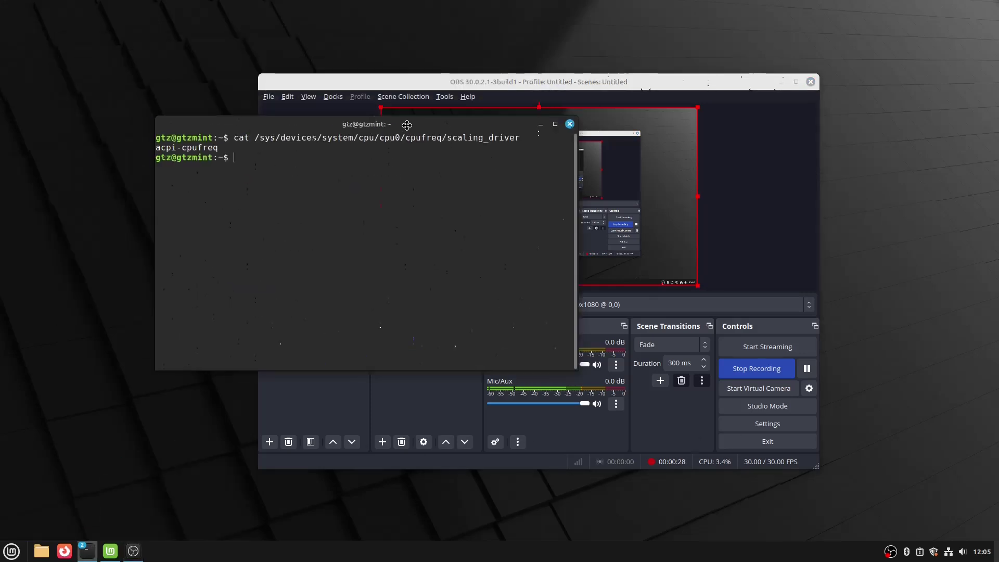
pyautogui.moveTo(296, 49); pyautogui.dragTo(440, 153)
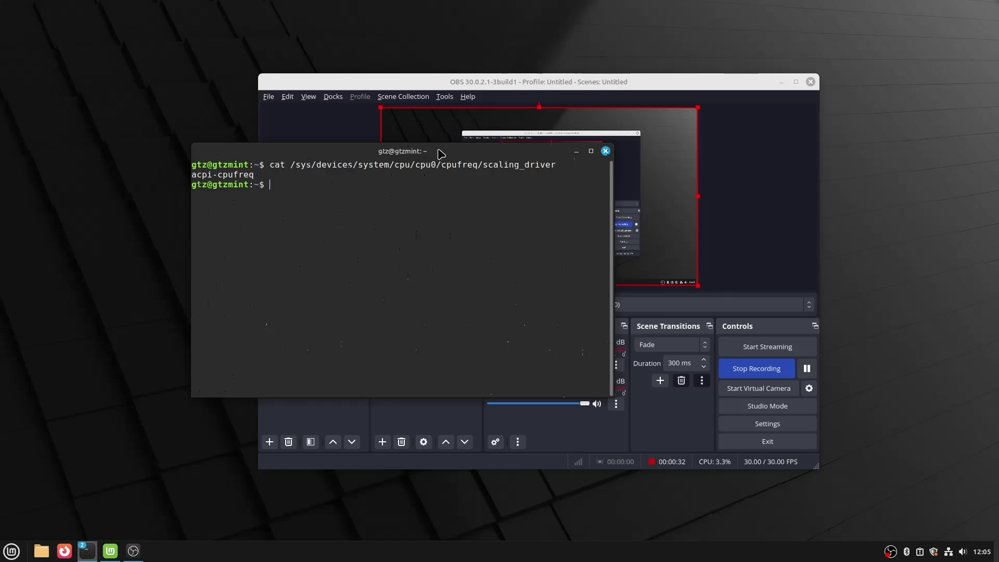
pyautogui.moveTo(439, 153); pyautogui.dragTo(546, 158)
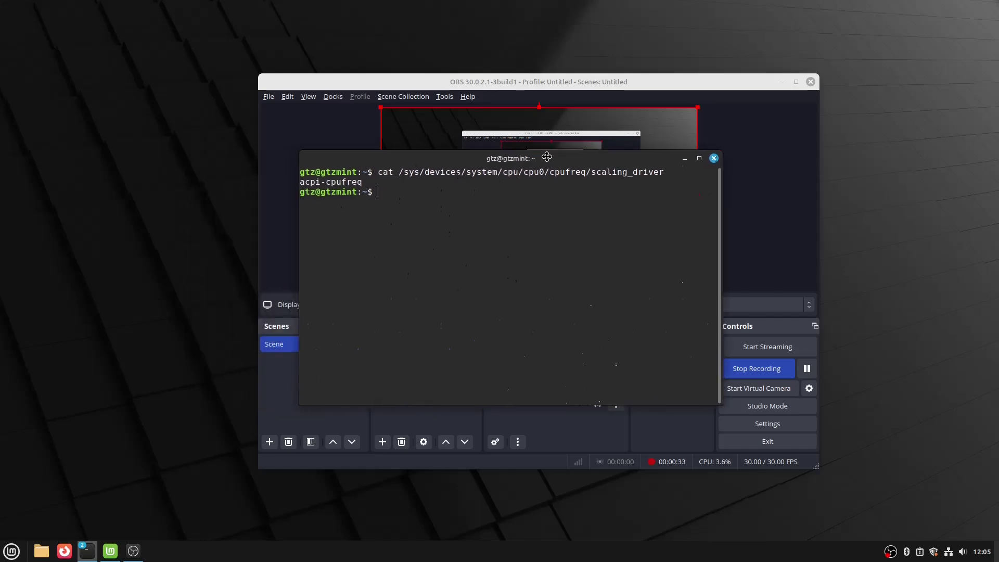
pyautogui.click(782, 82)
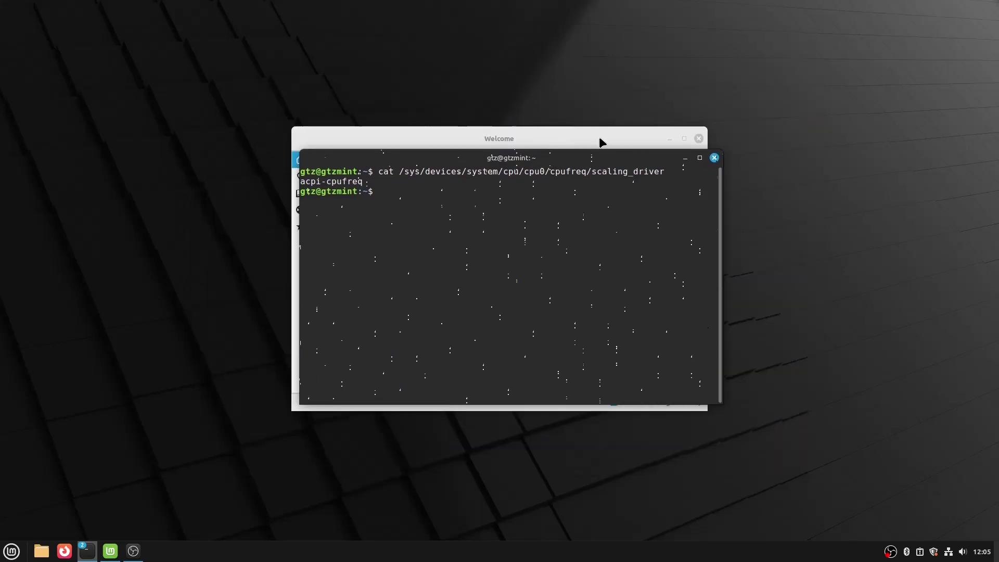
pyautogui.click(652, 144)
pyautogui.moveTo(583, 162); pyautogui.dragTo(597, 167)
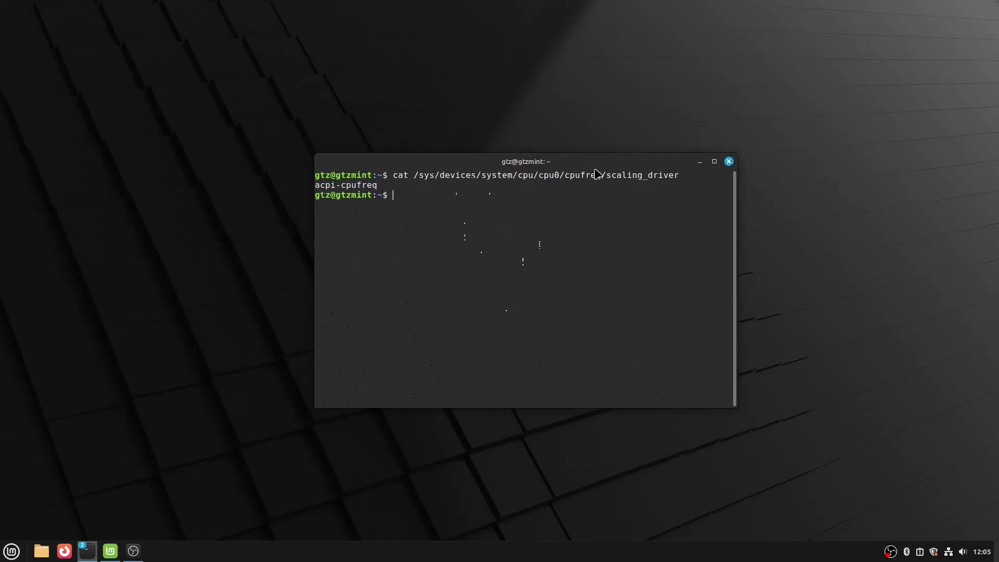
# - Highlight the scaling_driver command and its acpi-cpufreq output, then clear the highlight
pyautogui.moveTo(392, 175)
pyautogui.mouseDown()
pyautogui.moveTo(625, 191)
pyautogui.moveTo(391, 193)
pyautogui.moveTo(681, 176)
pyautogui.mouseUp()
pyautogui.click(397, 187)
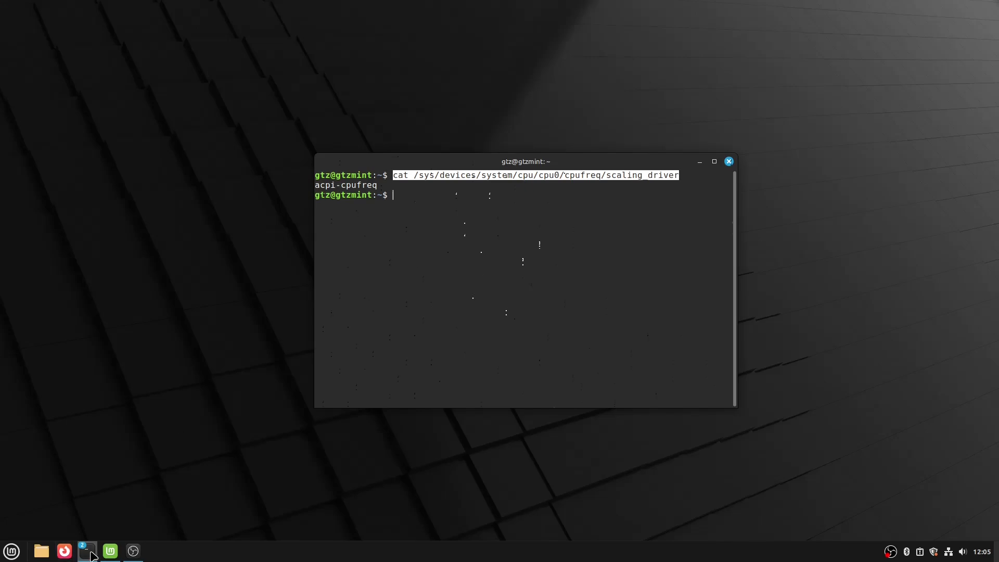
pyautogui.click(183, 496)
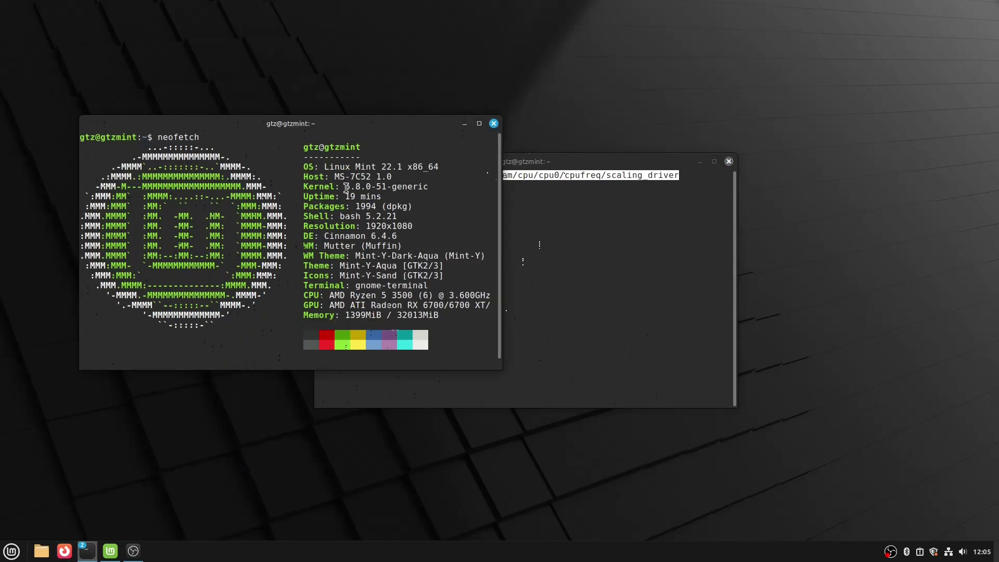
pyautogui.moveTo(344, 188); pyautogui.dragTo(387, 187)
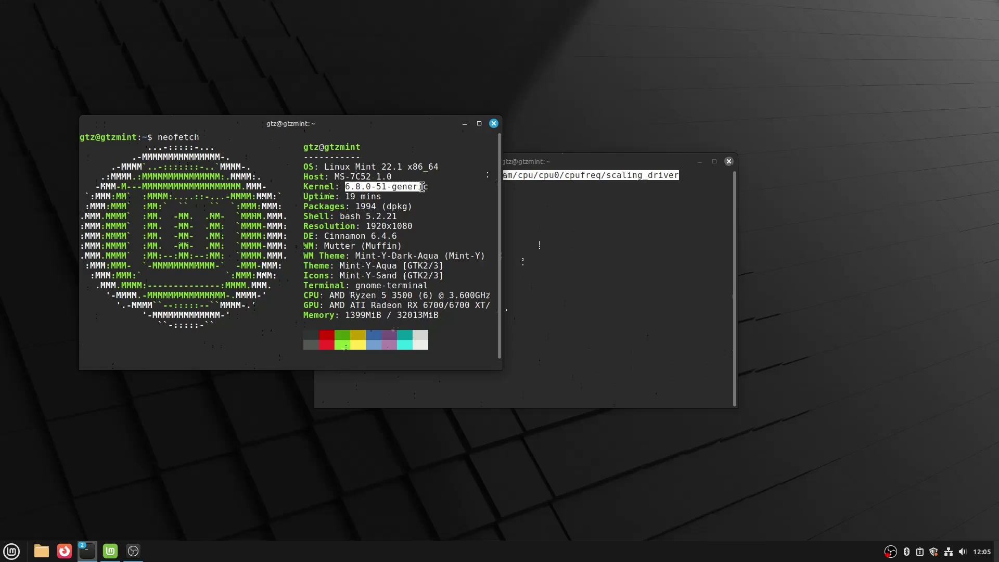
pyautogui.moveTo(388, 188); pyautogui.dragTo(429, 187)
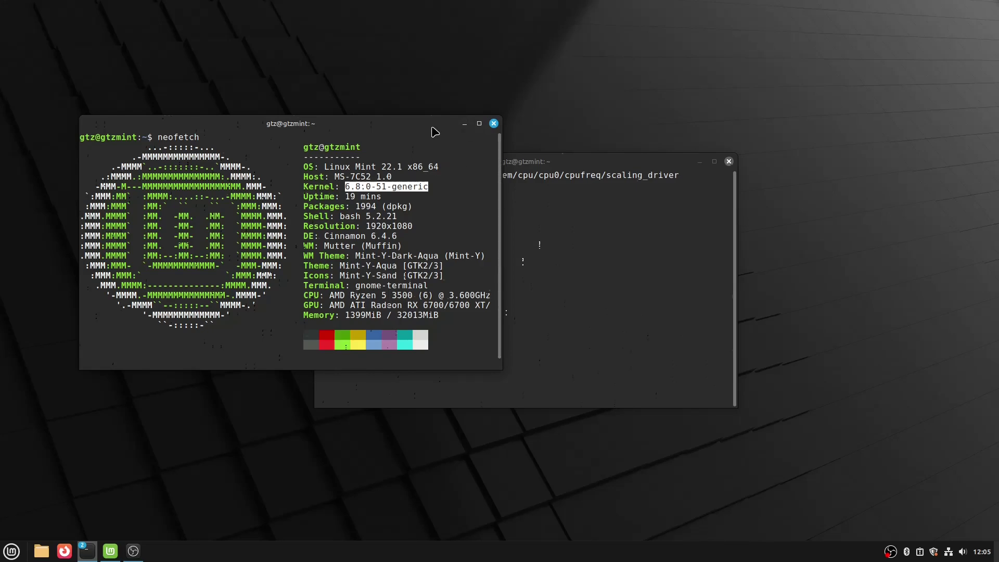
pyautogui.click(462, 127)
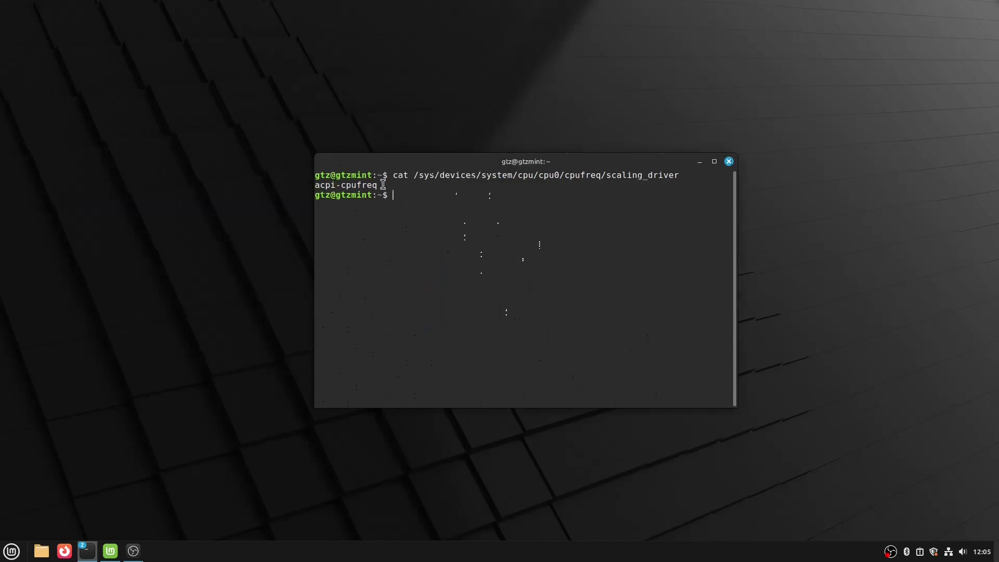
pyautogui.moveTo(382, 187)
pyautogui.mouseDown()
pyautogui.moveTo(332, 185)
pyautogui.moveTo(382, 188)
pyautogui.mouseUp()
pyautogui.moveTo(392, 175); pyautogui.dragTo(680, 176)
pyautogui.click(683, 179)
pyautogui.moveTo(315, 185); pyautogui.dragTo(381, 186)
pyautogui.click(383, 187)
pyautogui.write('sudo ')
pyautogui.write('nano')
pyautogui.write('/etc')
pyautogui.write('/')
pyautogui.write('defa')
pyautogui.write('ult')
pyautogui.write('/grub')
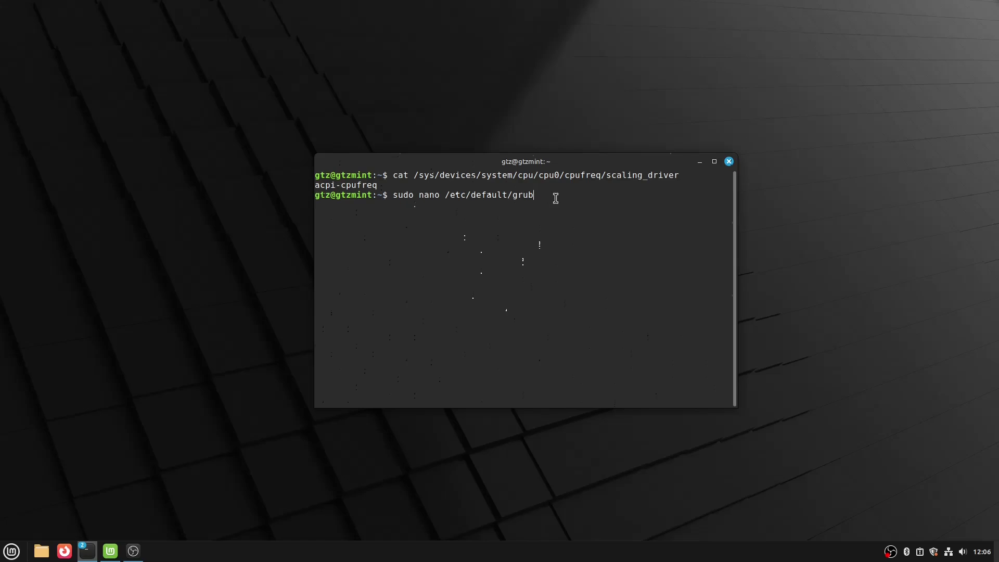
# - Open /etc/default/grub in nano with sudo, supplying the password
pyautogui.press('Return')
pyautogui.write('****')
pyautogui.press('Return')
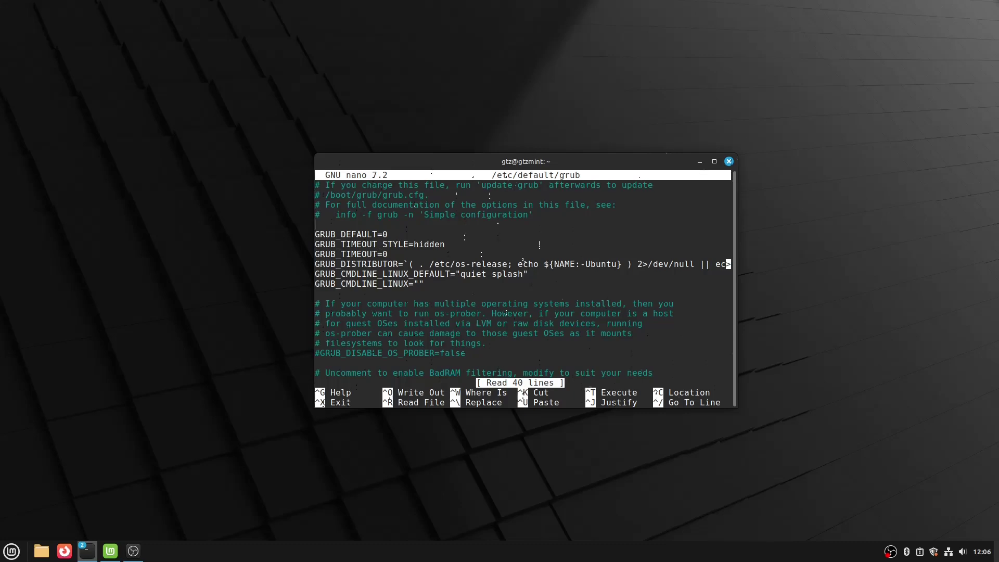
# - Add ' amd_pstate=active' to GRUB_CMDLINE_LINUX_DEFAULT before the closing quote
pyautogui.press('Down')
pyautogui.press('Right')
pyautogui.press('Right')
pyautogui.press('Down')
pyautogui.press('Right')
pyautogui.press('Down')
pyautogui.press('Down')
pyautogui.press('Right')
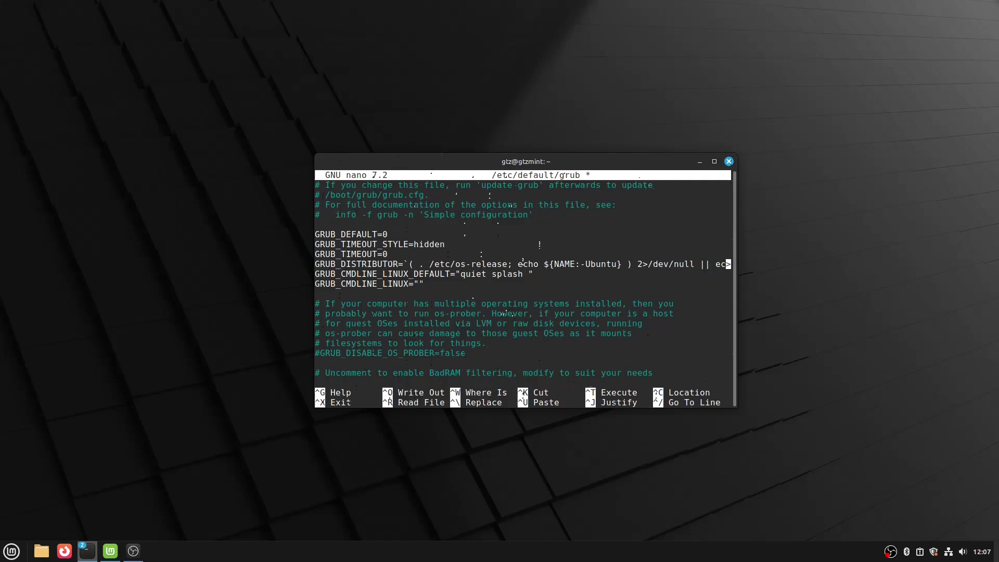
pyautogui.write('amd')
pyautogui.write('_p')
pyautogui.write('sta')
pyautogui.write('te=')
pyautogui.write('active')
pyautogui.moveTo(736, 246); pyautogui.dragTo(795, 242)
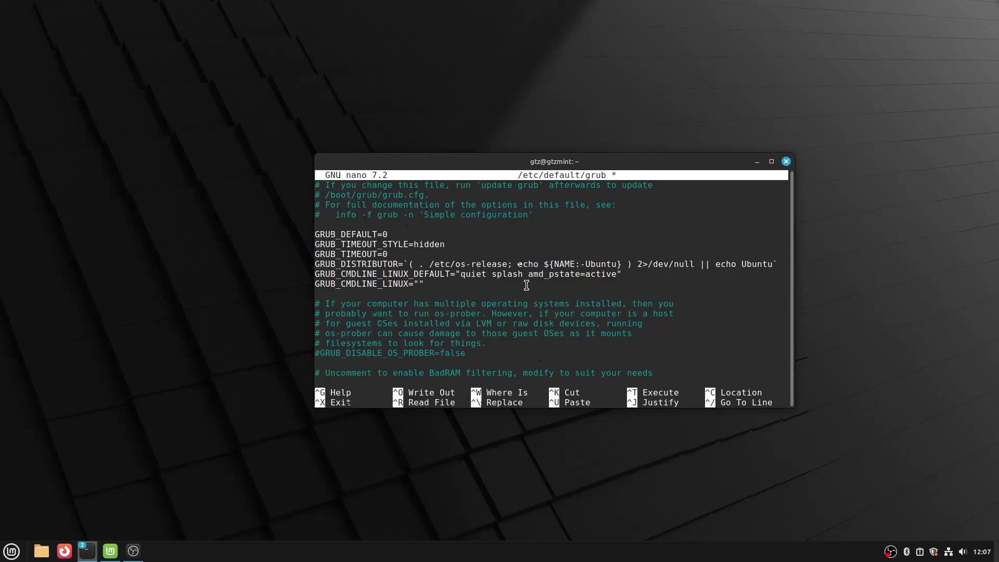
pyautogui.click(619, 276)
# - Write the changes to /etc/default/grub and exit nano to the shell prompt
pyautogui.hotkey('ctrl', 'o')
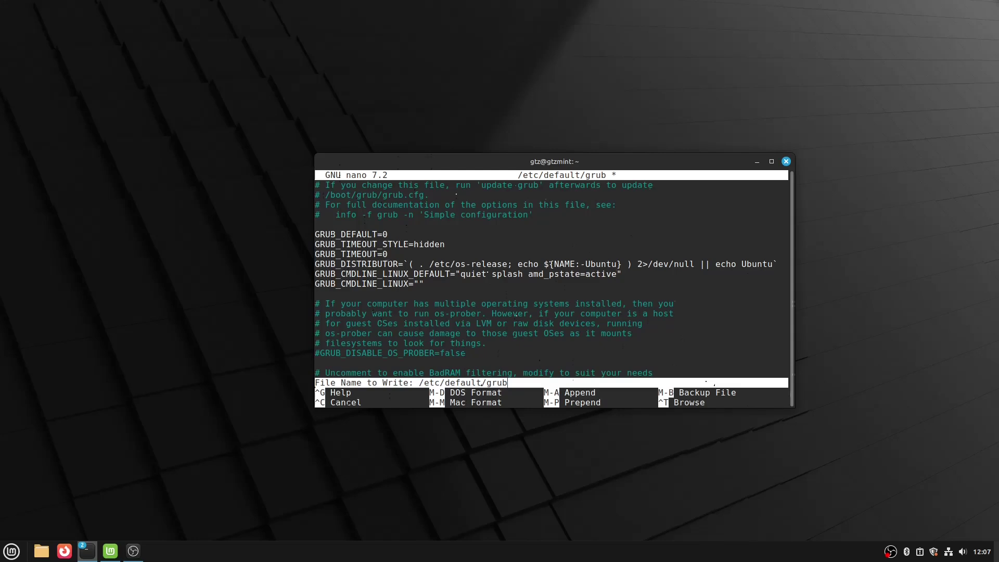
pyautogui.press('Return')
pyautogui.hotkey('ctrl', 'x')
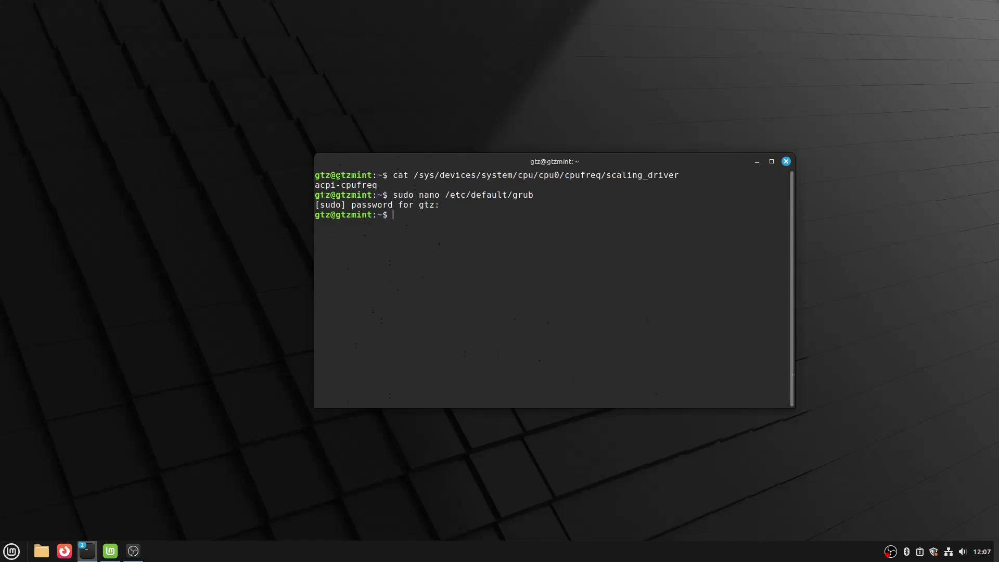
pyautogui.write('sud')
pyautogui.write('o ')
pyautogui.write('update-')
pyautogui.write('grub')
# - Run sudo update-grub to regenerate the GRUB boot configuration
pyautogui.press('Return')
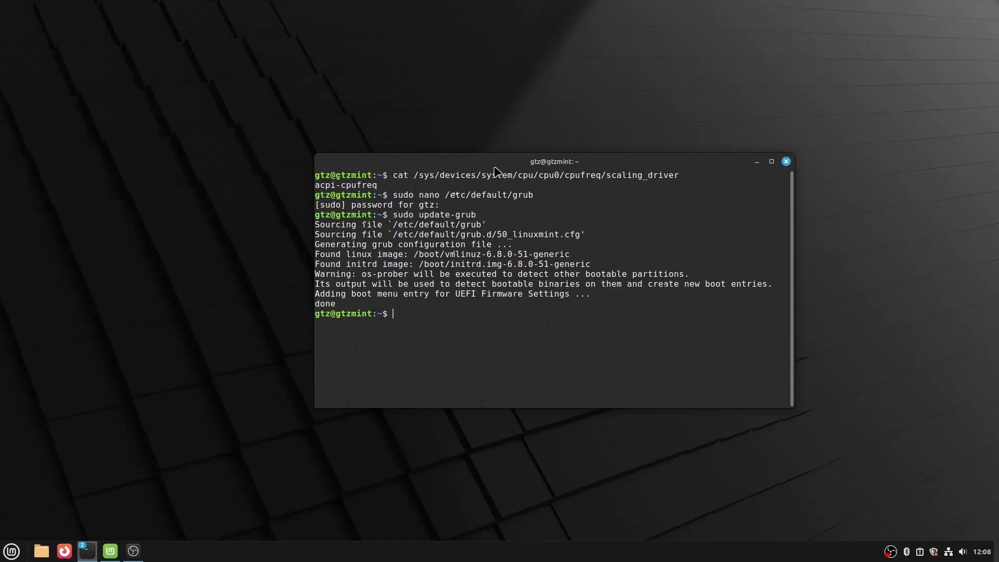
pyautogui.moveTo(495, 165); pyautogui.dragTo(503, 149)
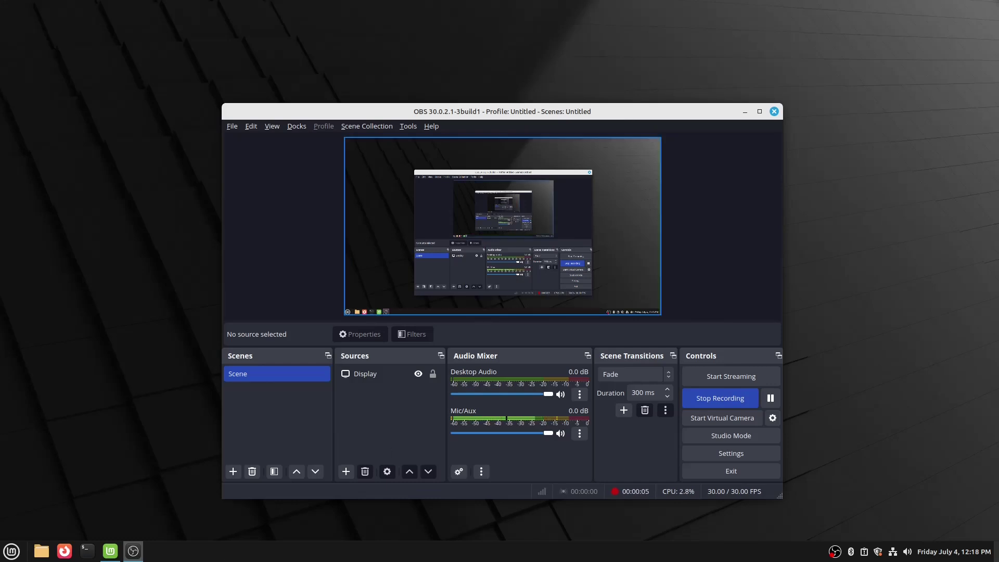
# - After rebooting, bring up a fresh terminal and hide the OBS recorder window
pyautogui.click(88, 550)
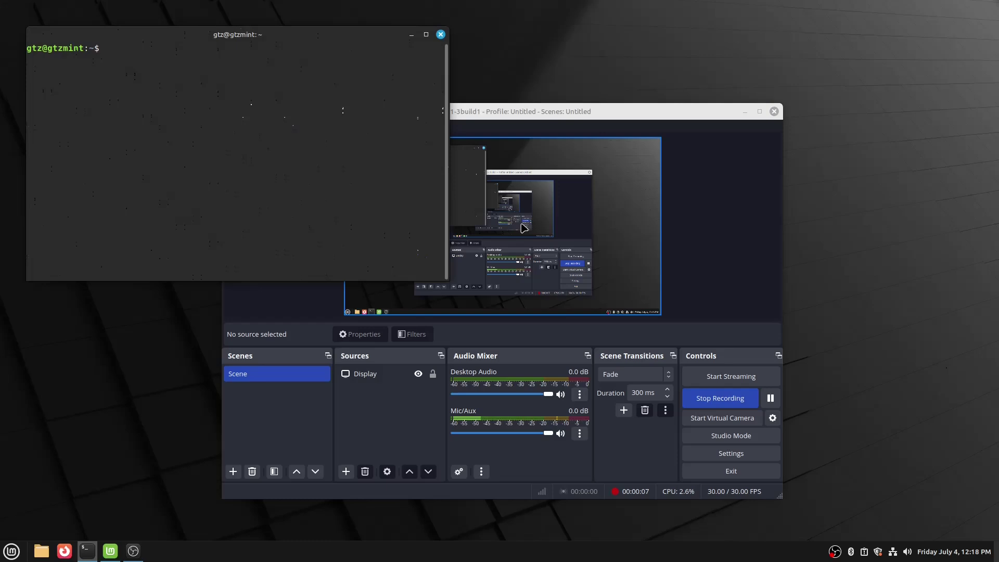
pyautogui.click(745, 112)
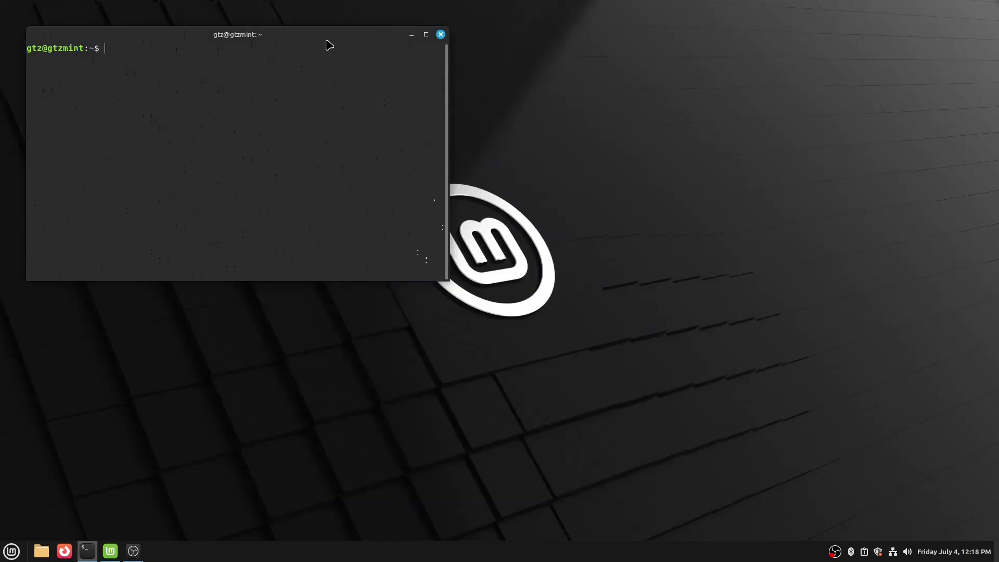
# - Run cat on cpu0's scaling_driver and highlight the amd-pstate-epp result
pyautogui.moveTo(328, 40); pyautogui.dragTo(614, 158)
pyautogui.write('cat /sys/devices/system/cpu/cpu0/cpufreq/scaling_driver')
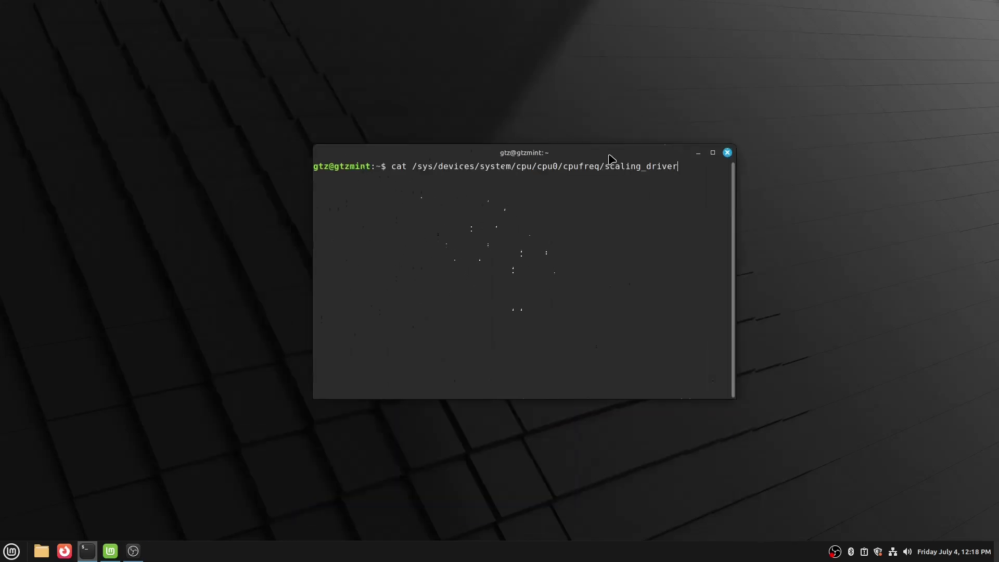
pyautogui.press('Return')
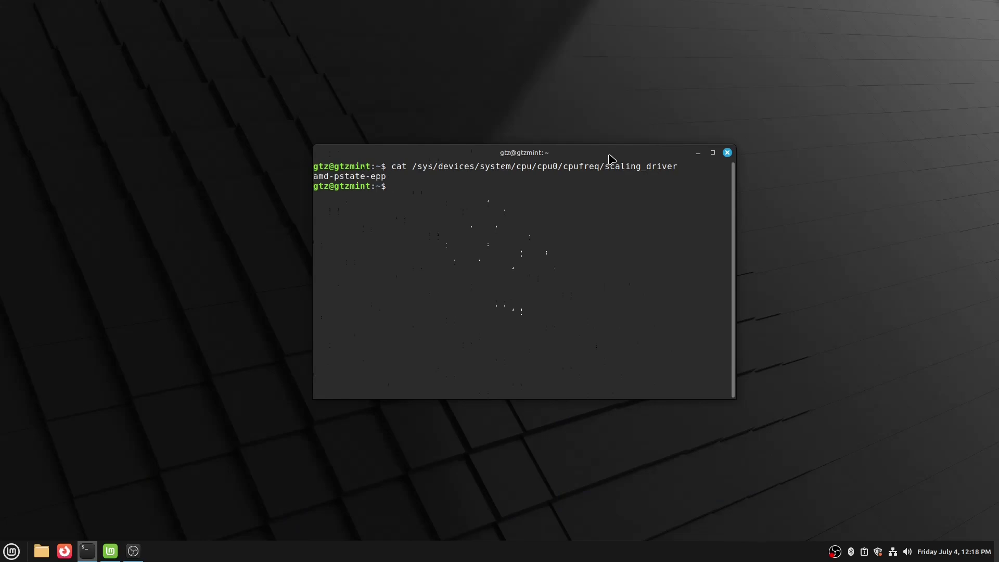
pyautogui.moveTo(386, 177); pyautogui.dragTo(315, 177)
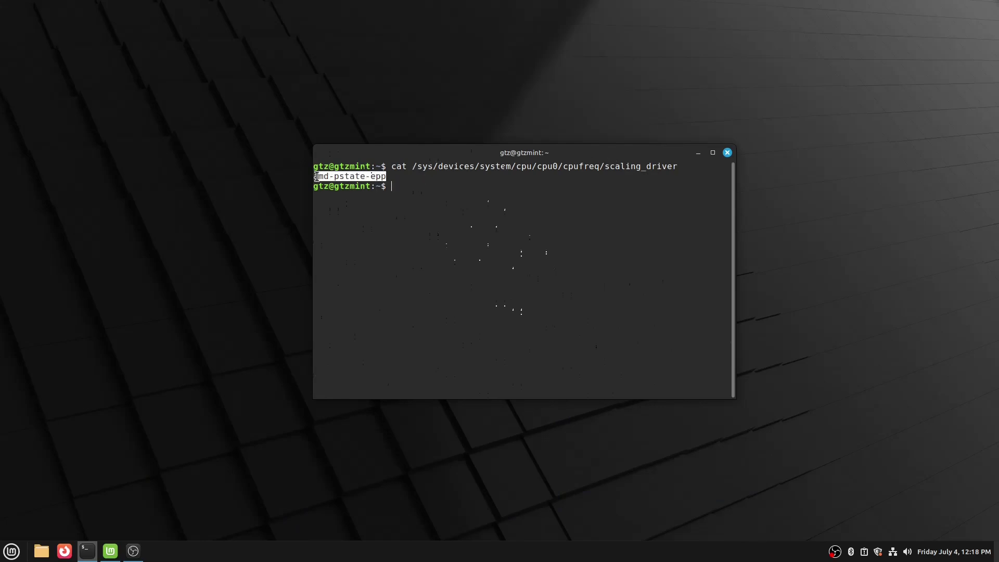
pyautogui.click(381, 188)
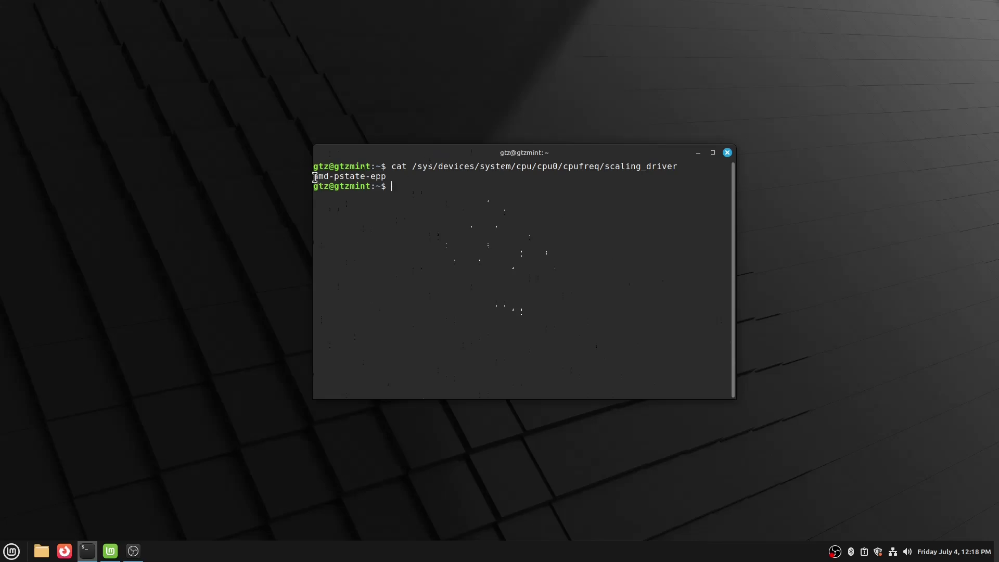
pyautogui.moveTo(313, 177); pyautogui.dragTo(366, 176)
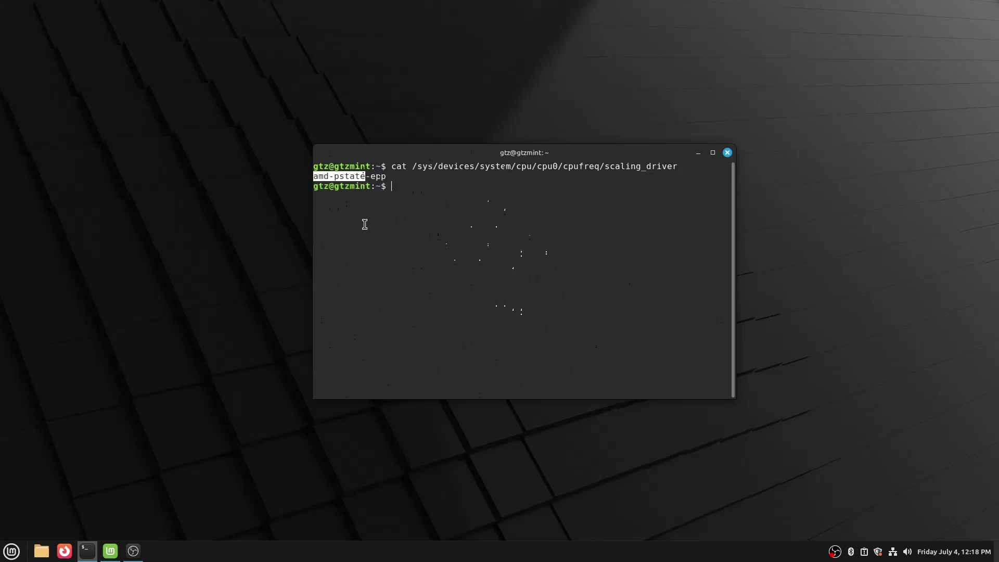
pyautogui.click(397, 189)
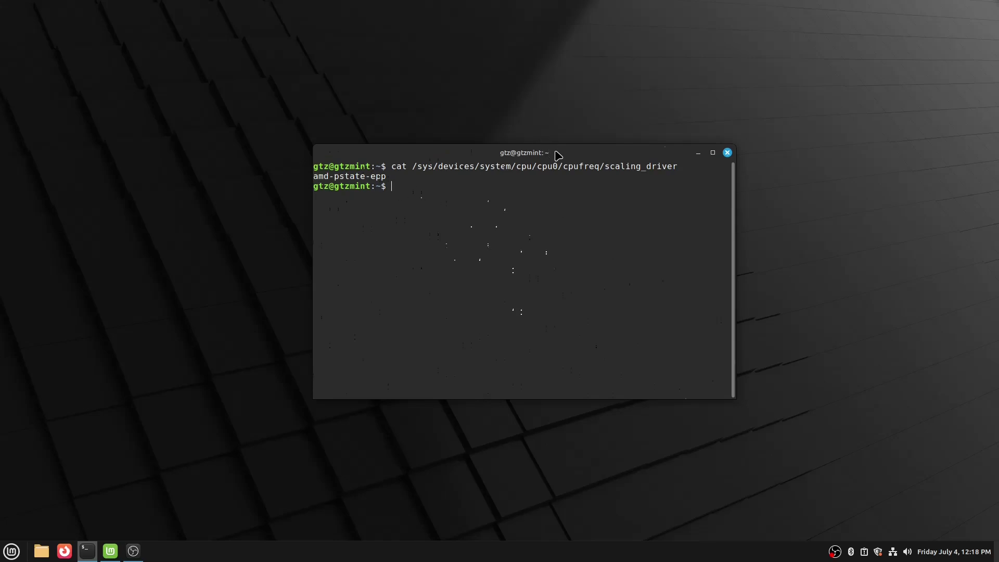
pyautogui.moveTo(557, 153); pyautogui.dragTo(519, 121)
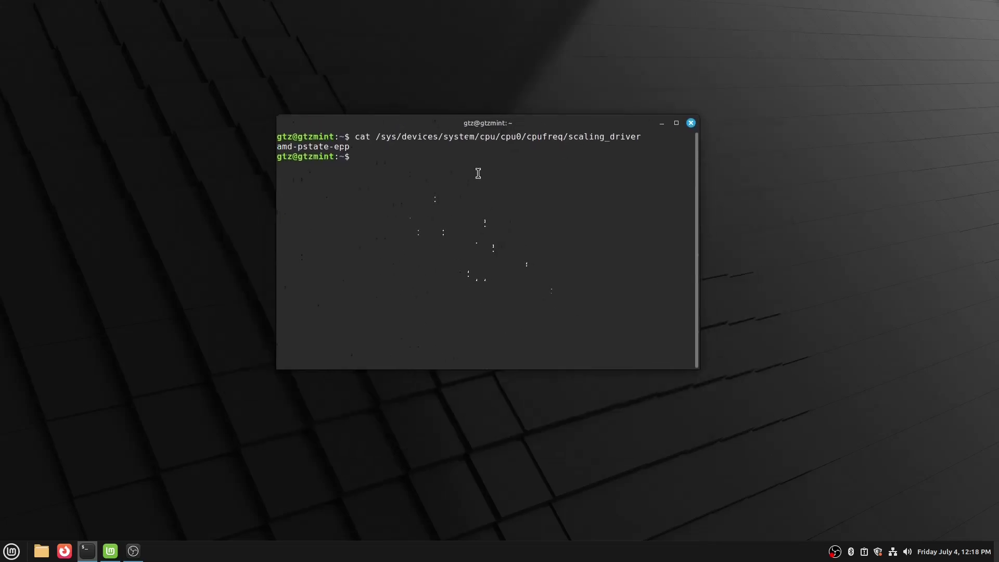